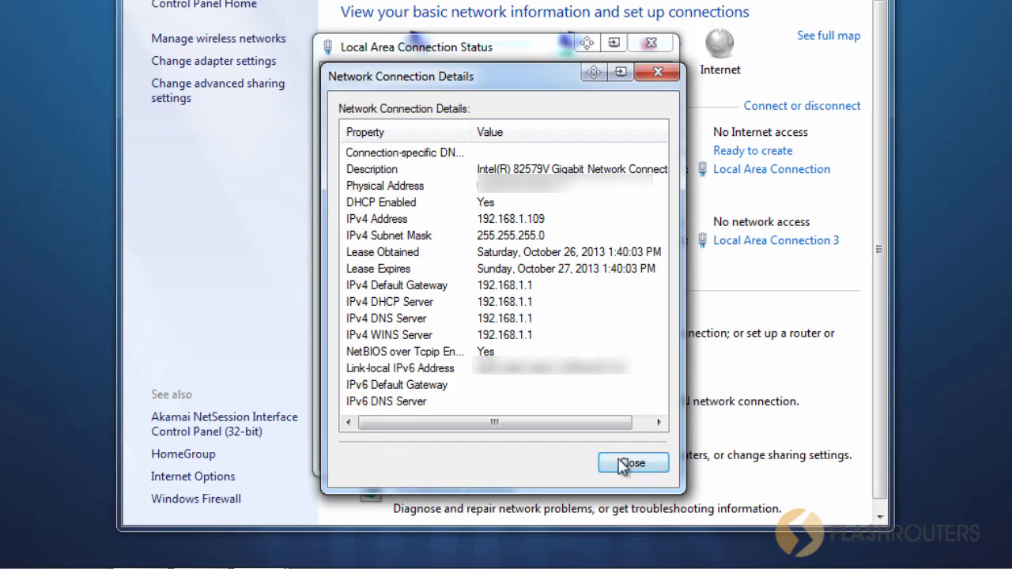
- Give the Local Area Connection a static IPv4 address of 192.168.50.5 with subnet mask 255.255.255.0
{"action": "left_click", "coordinate": [618, 462]}
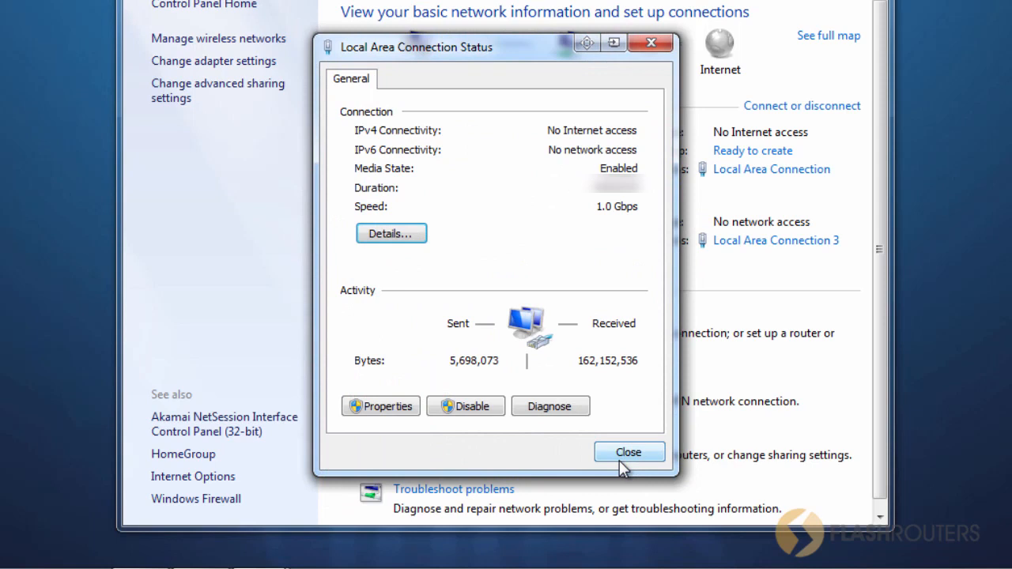
{"action": "left_click", "coordinate": [386, 411]}
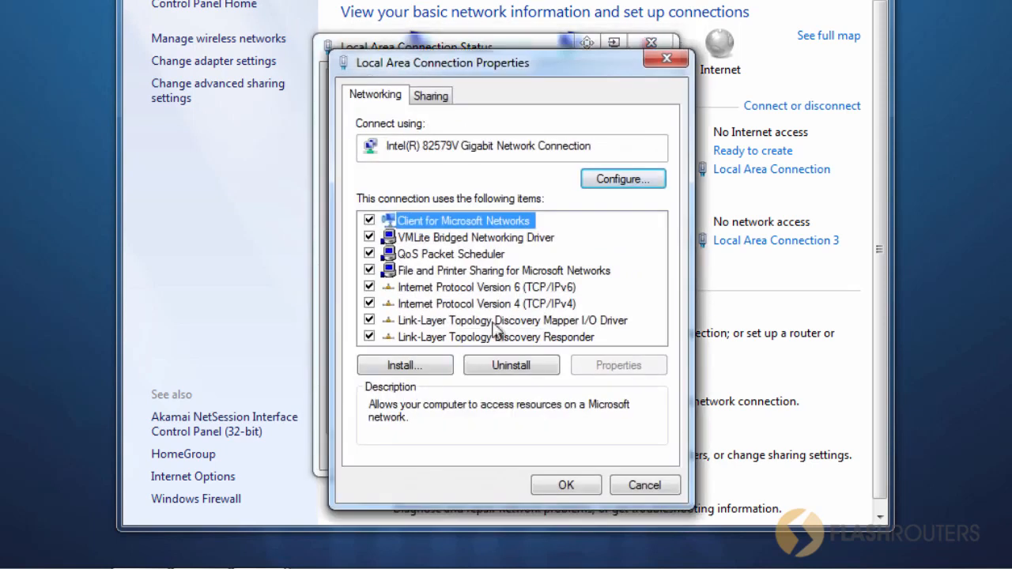
{"action": "left_click", "coordinate": [521, 306]}
{"action": "left_click", "coordinate": [608, 366]}
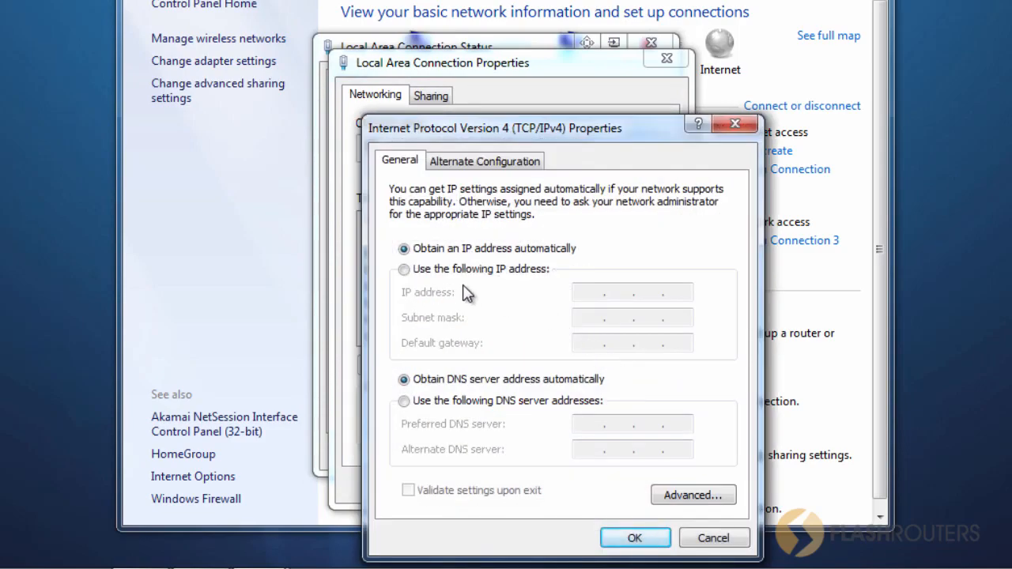
{"action": "left_click", "coordinate": [404, 269]}
{"action": "left_click", "coordinate": [587, 293]}
{"action": "type", "text": "192 . "}
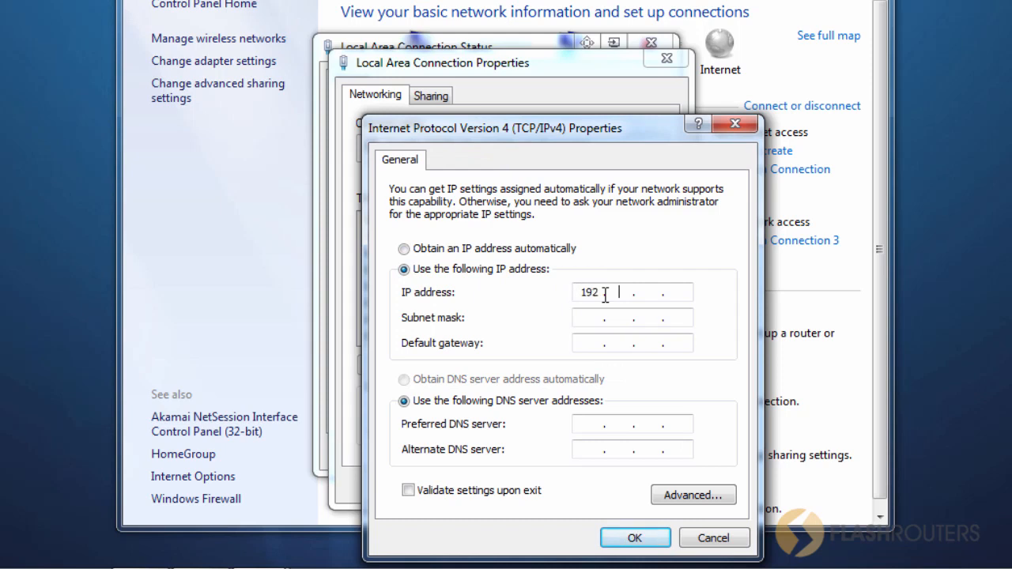
{"action": "type", "text": "168 . 50 . 5"}
{"action": "left_click", "coordinate": [576, 318]}
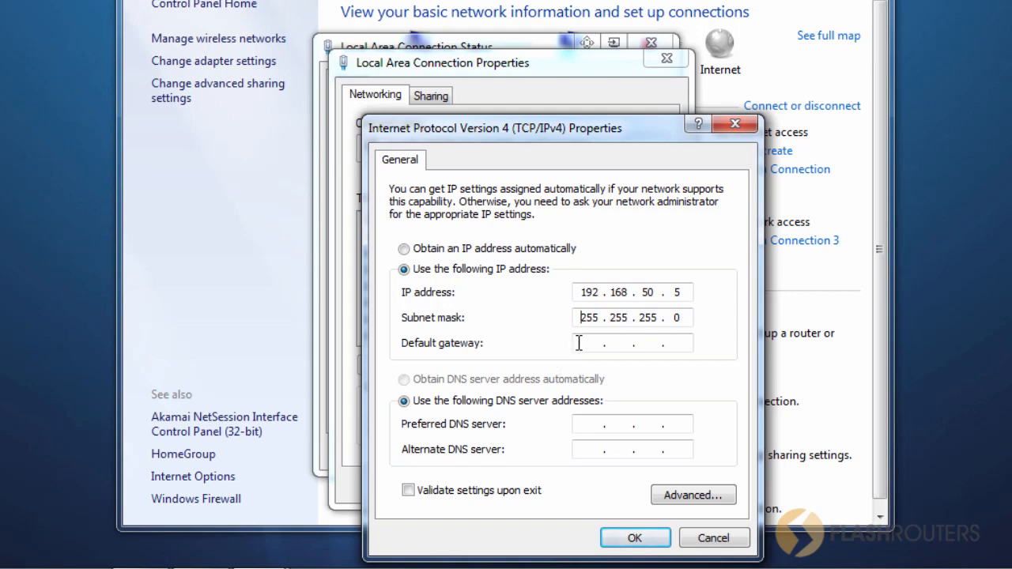
- Set the default gateway and preferred DNS server to 192.168.50.1, apply the IPv4 settings and close the connection's dialogs
{"action": "left_click", "coordinate": [585, 343]}
{"action": "type", "text": "192 . 168 . 50 . 1"}
{"action": "left_click", "coordinate": [587, 422]}
{"action": "type", "text": "192 . 168 . 50 . 1"}
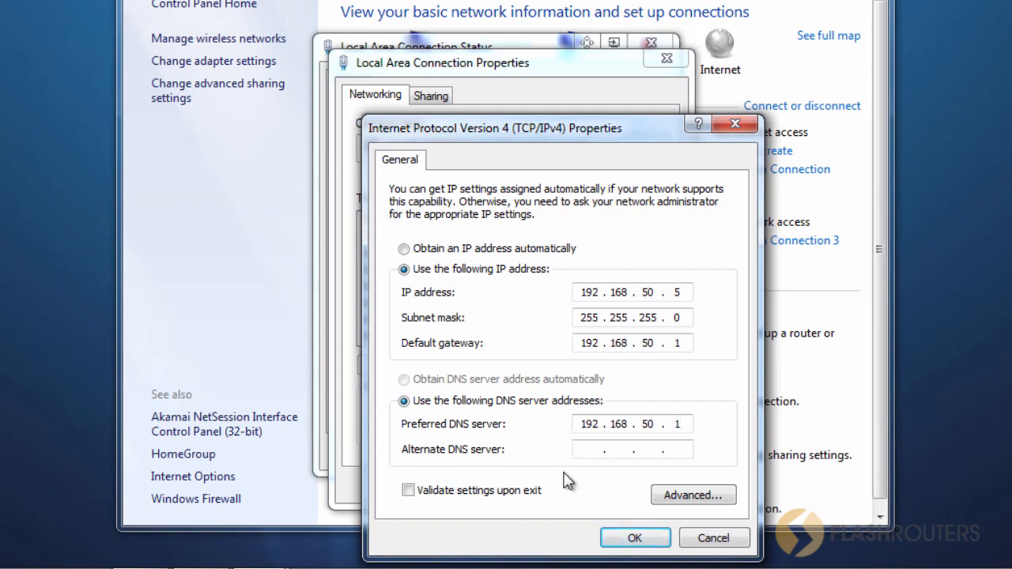
{"action": "left_click", "coordinate": [631, 537]}
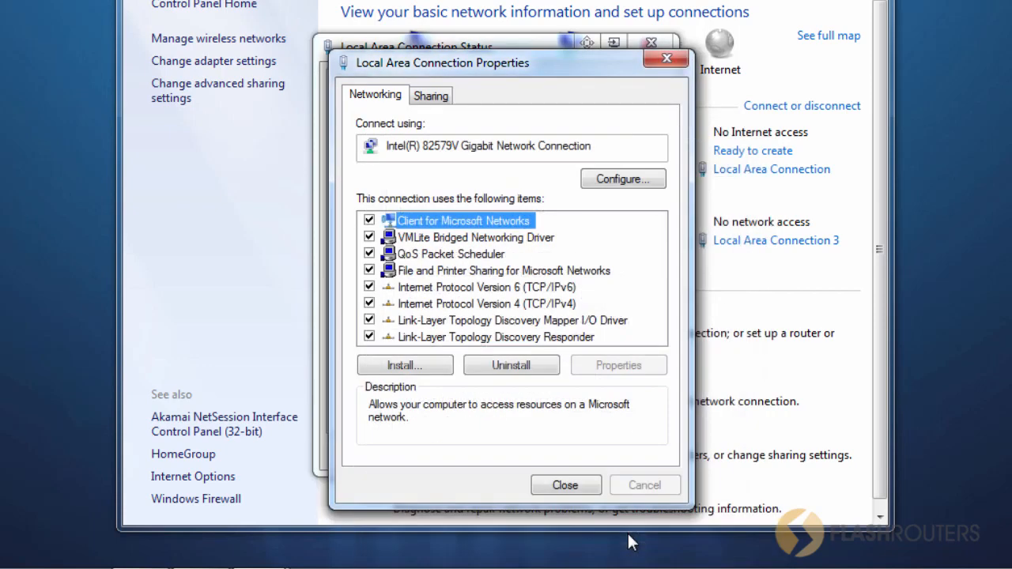
{"action": "left_click", "coordinate": [575, 486]}
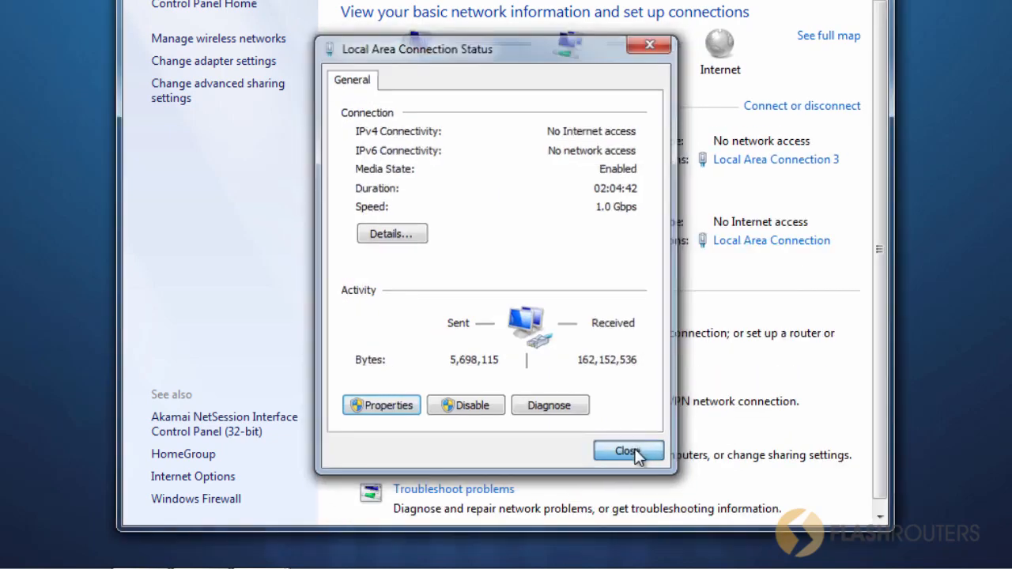
{"action": "left_click", "coordinate": [629, 452]}
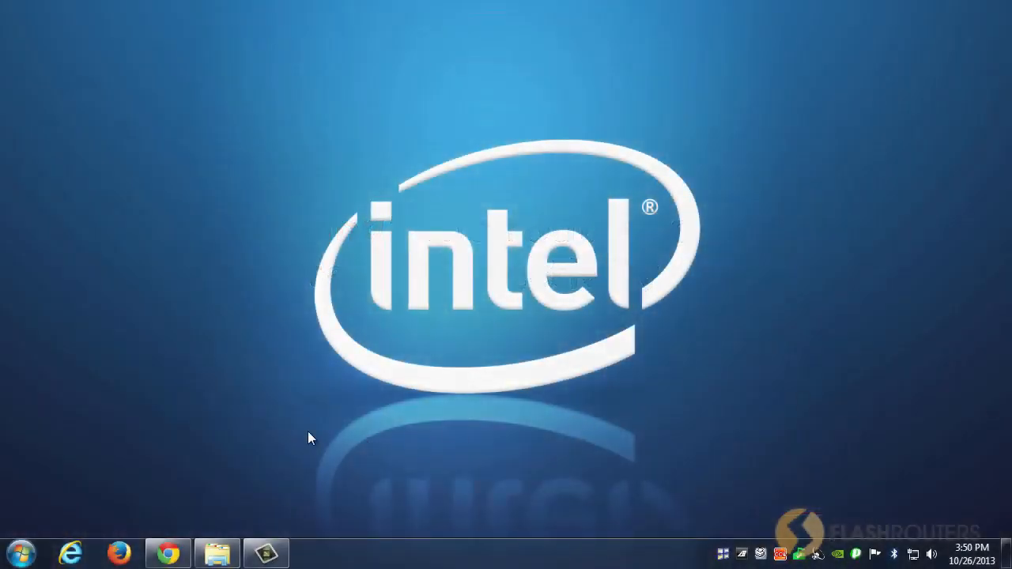
- Open Command Prompt and ping the router at 192.168.50.1
{"action": "left_click", "coordinate": [21, 553]}
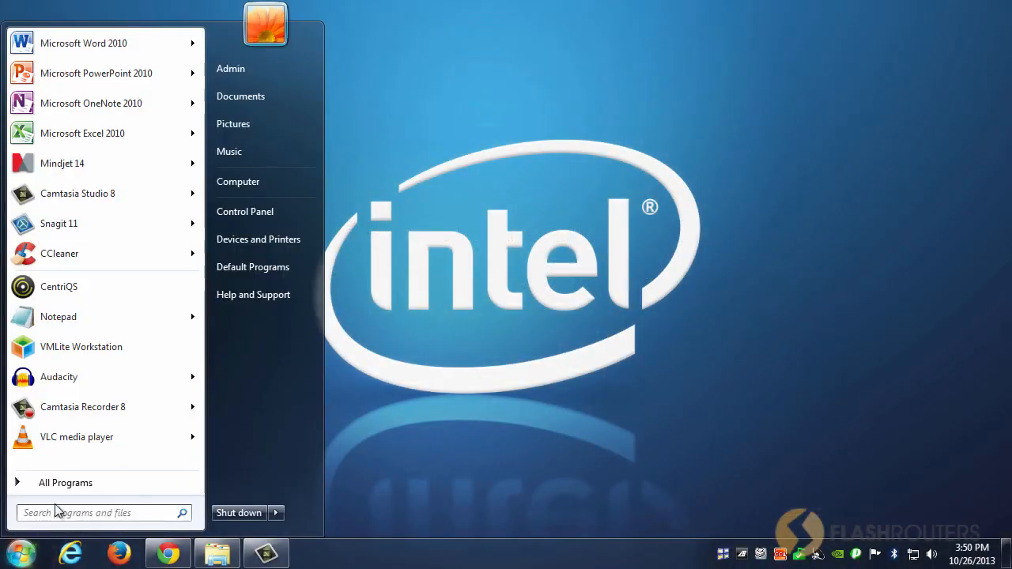
{"action": "left_click", "coordinate": [67, 488]}
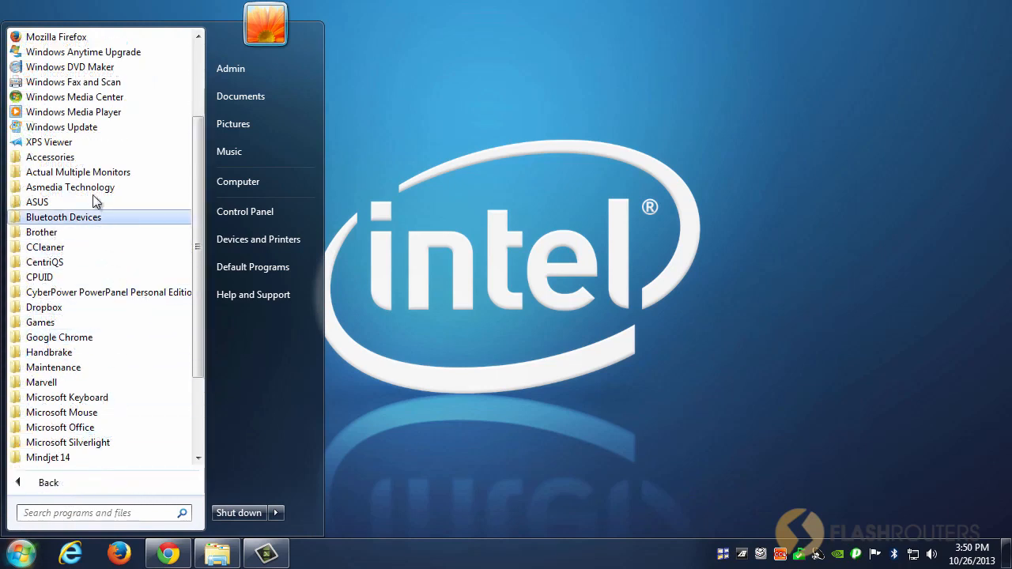
{"action": "left_click", "coordinate": [87, 161]}
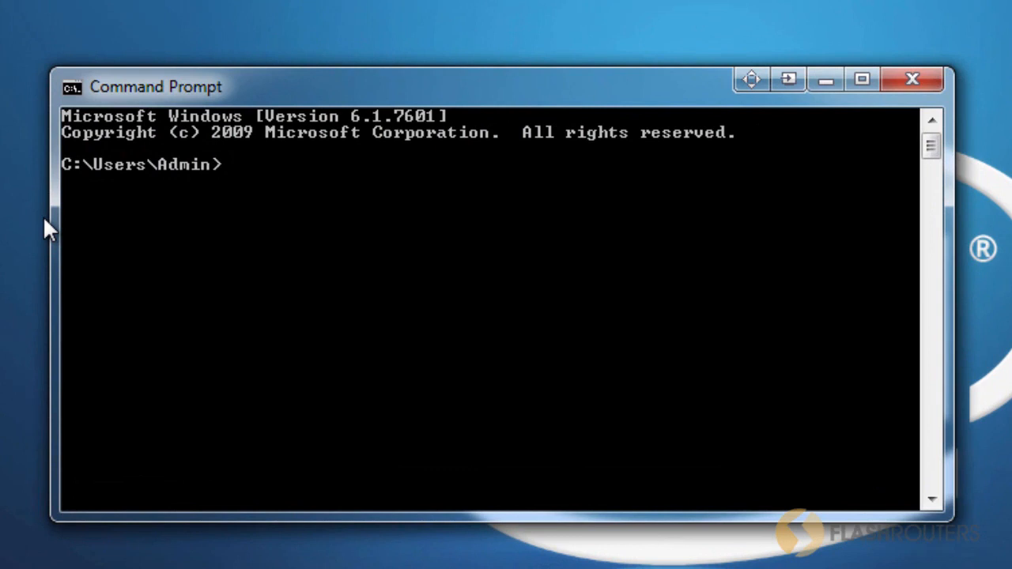
{"action": "type", "text": "ping 19"}
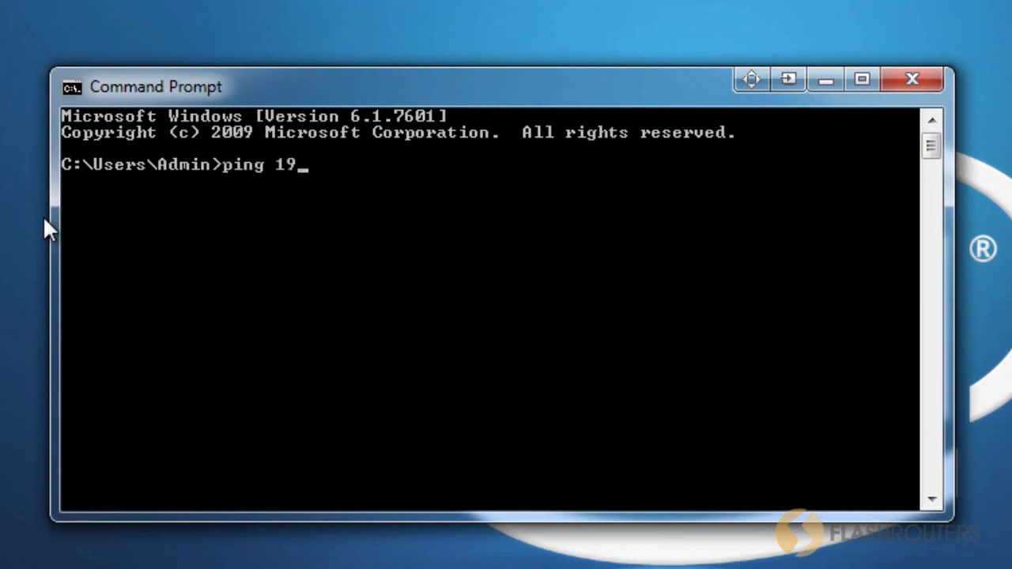
{"action": "type", "text": "2.168.50.1"}
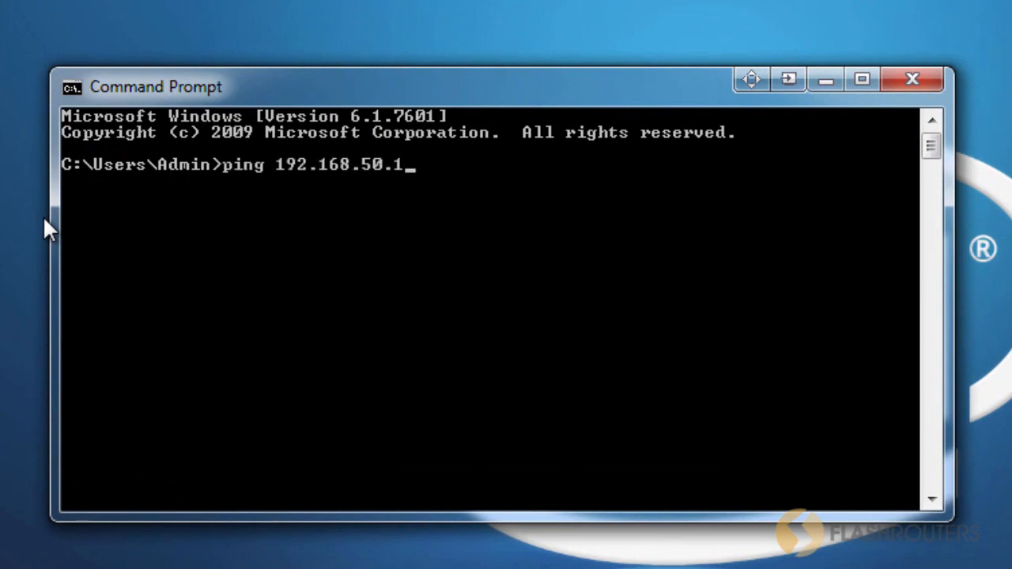
{"action": "key", "text": "Return"}
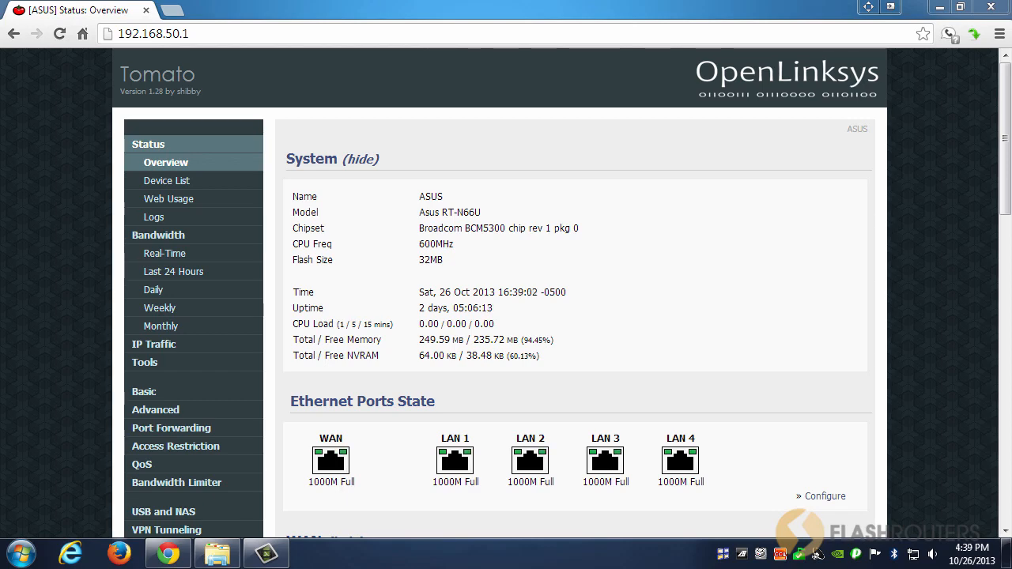
- In the Tomato router interface, view the Static DHCP/ARP/IPT page and look up LAPTOP's hardware manufacturer from the Device List
{"action": "left_click", "coordinate": [213, 398]}
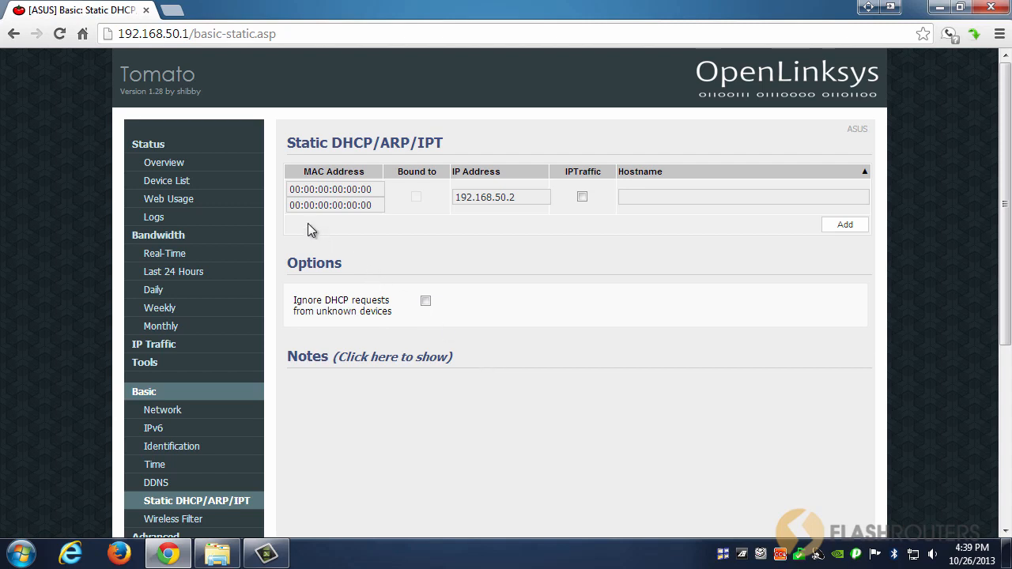
{"action": "left_click", "coordinate": [211, 185]}
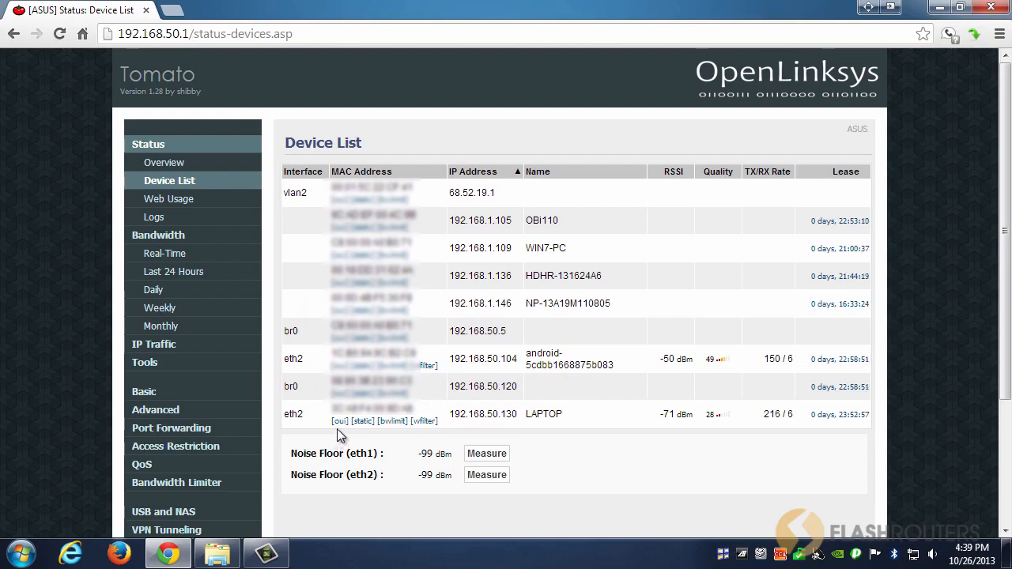
{"action": "left_click", "coordinate": [339, 420]}
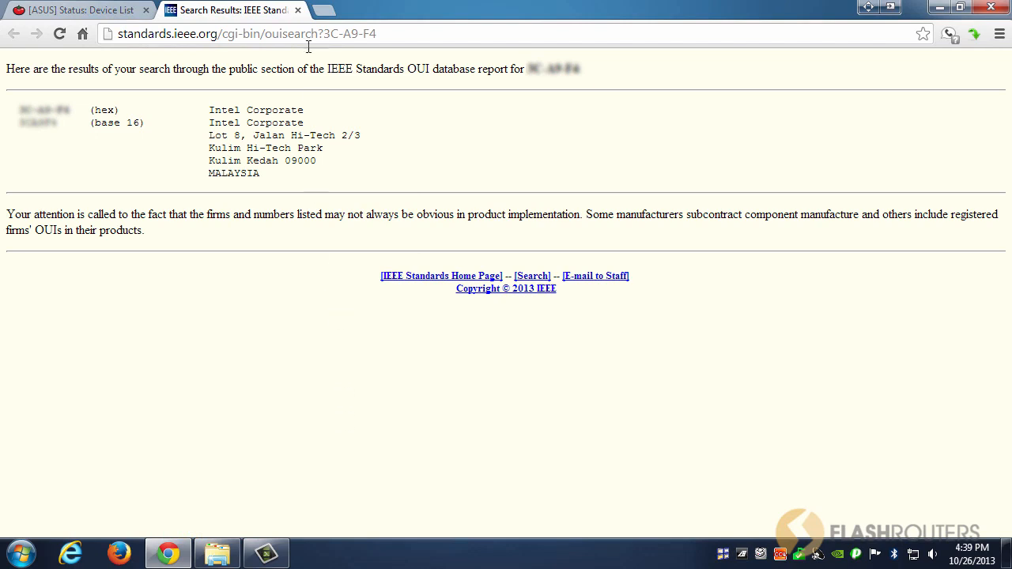
{"action": "left_click", "coordinate": [297, 10]}
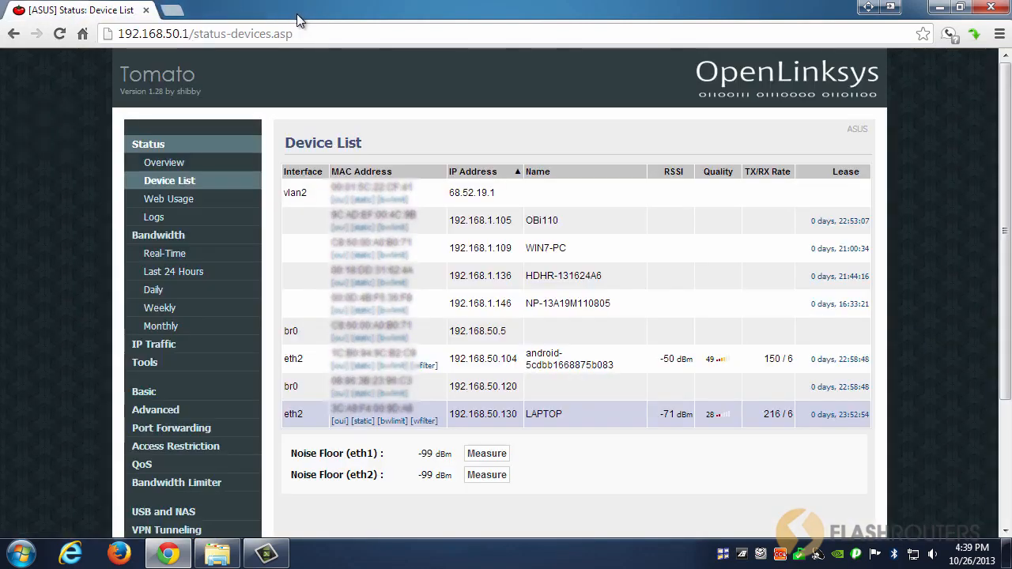
- Create a static DHCP entry from the LAPTOP device and set its IP address to 192.168.50.8
{"action": "left_click", "coordinate": [362, 421]}
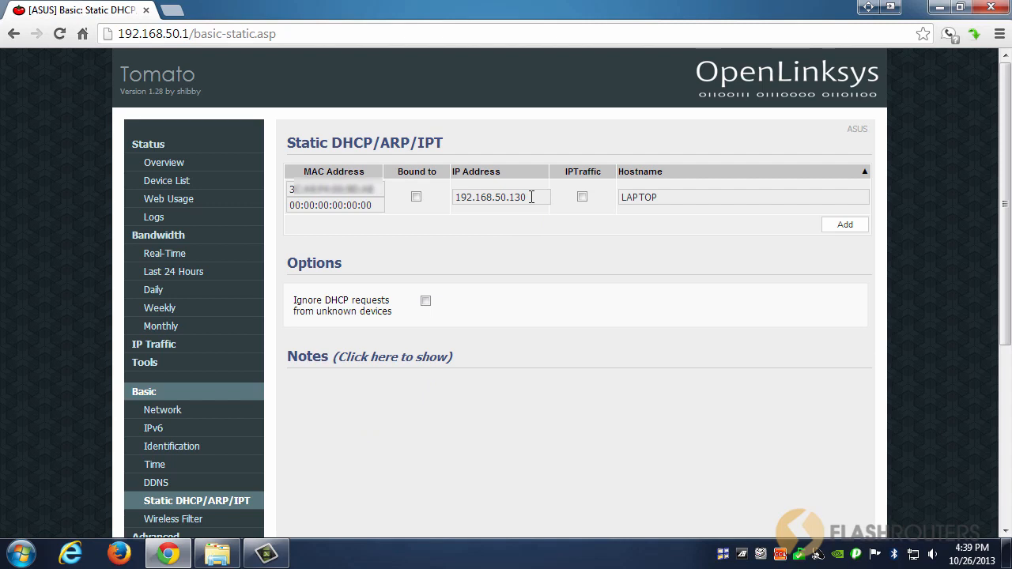
{"action": "left_click_drag", "start_coordinate": [532, 197], "coordinate": [512, 200]}
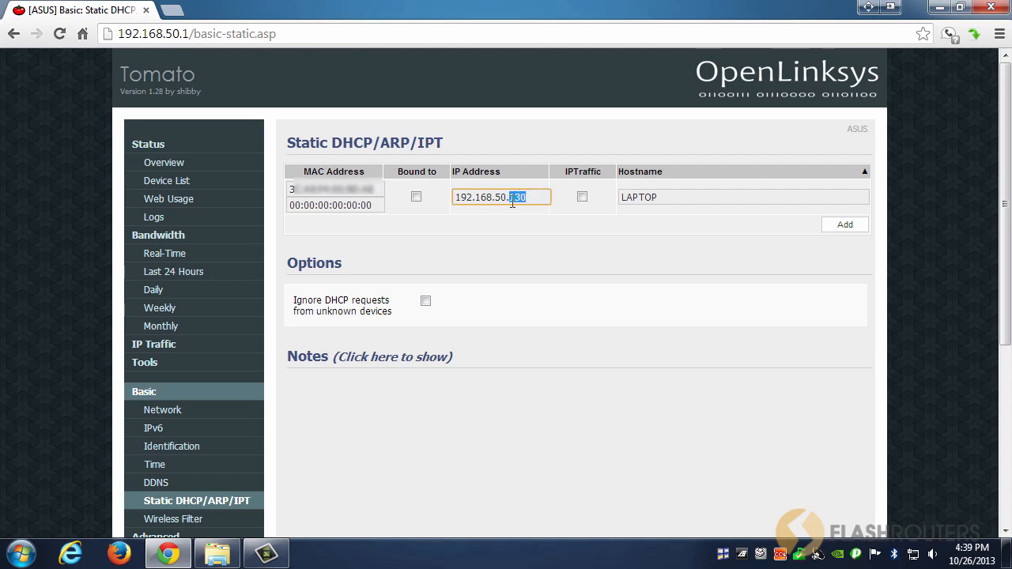
{"action": "type", "text": "8"}
{"action": "left_click", "coordinate": [570, 219]}
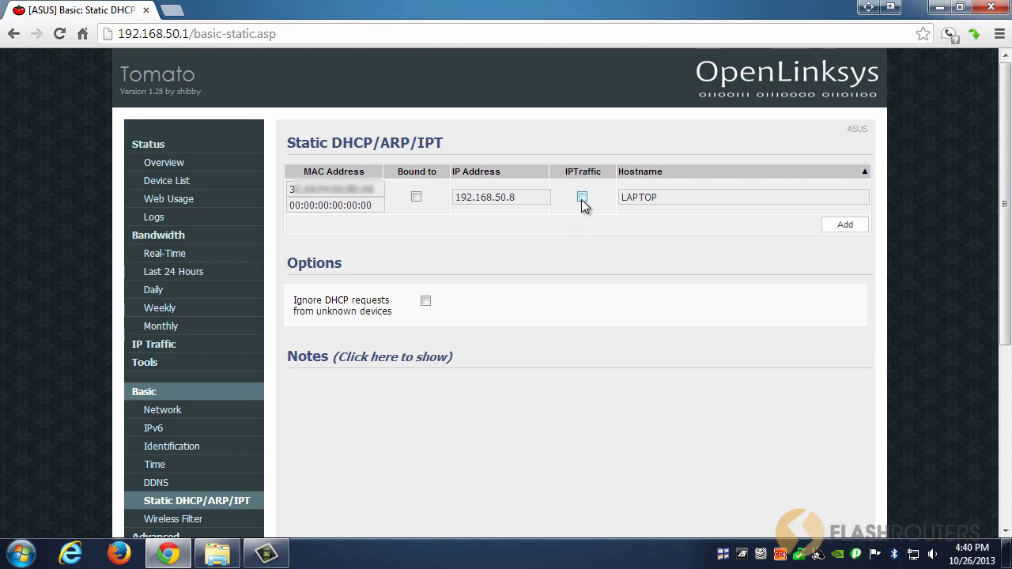
- Enable IPTraffic for the LAPTOP entry, keep its hostname, add it to the static list and save the router settings
{"action": "left_click", "coordinate": [582, 196]}
{"action": "left_click_drag", "start_coordinate": [662, 198], "coordinate": [620, 199]}
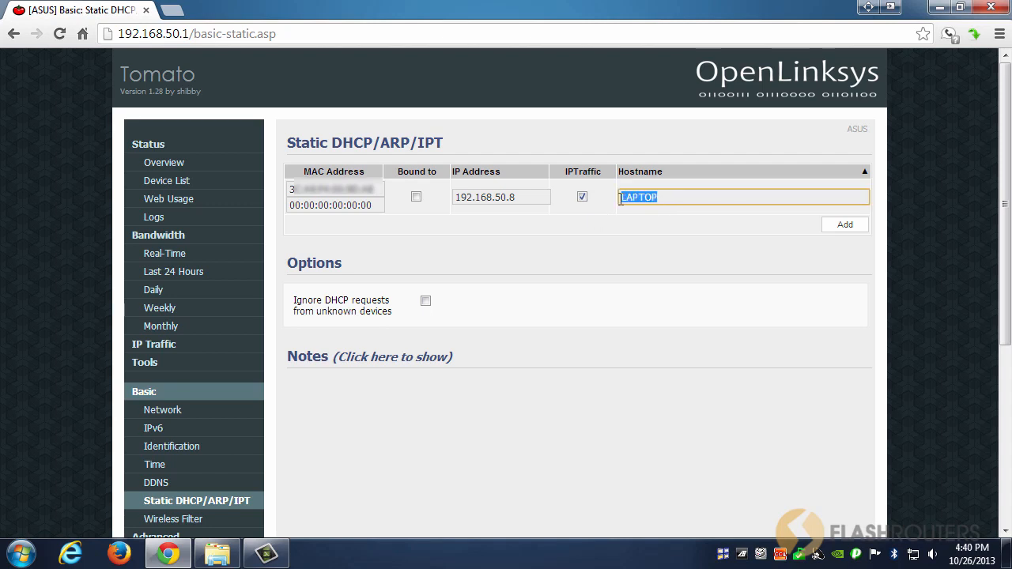
{"action": "left_click", "coordinate": [710, 222]}
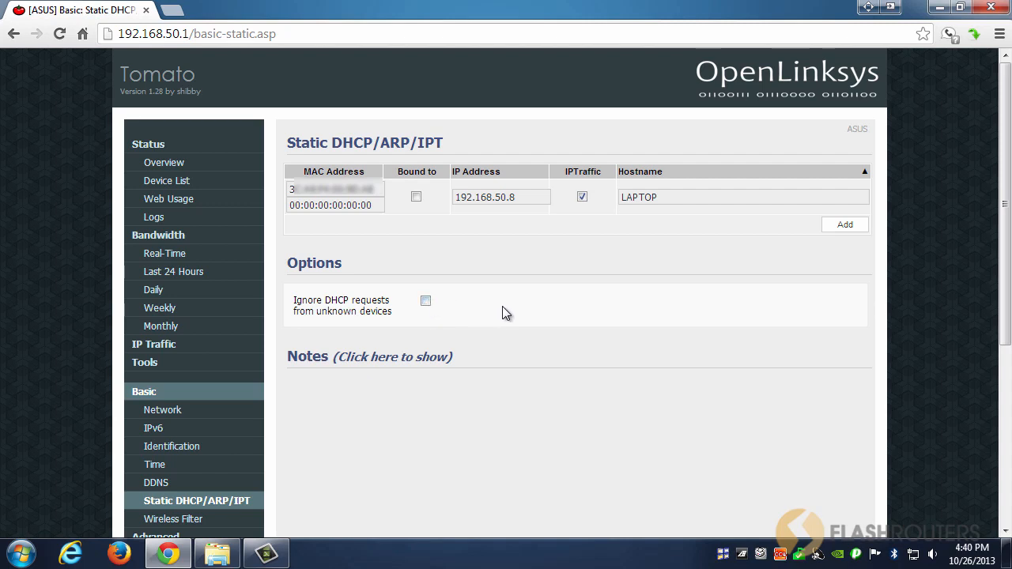
{"action": "left_click", "coordinate": [836, 228]}
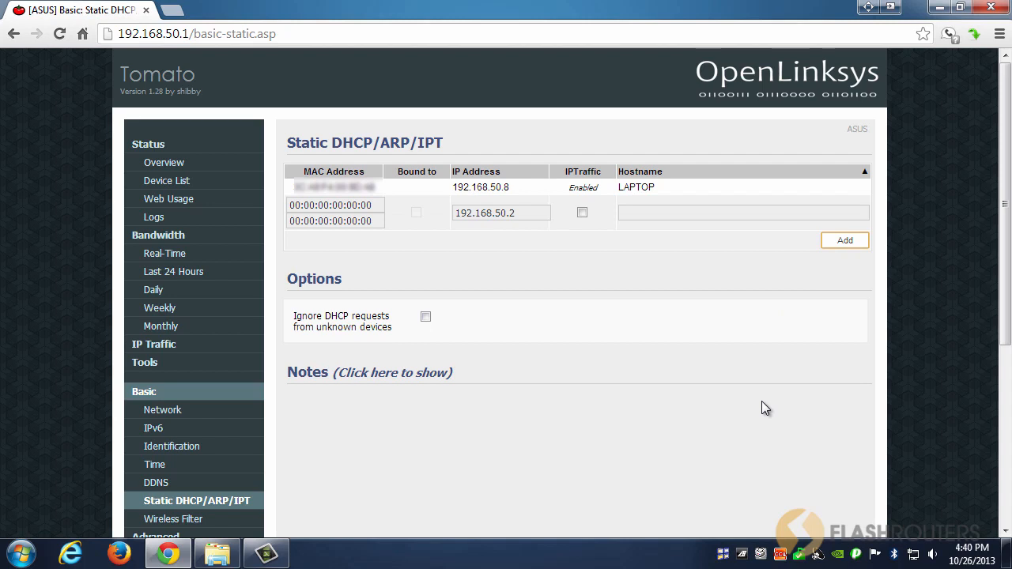
{"action": "scroll", "coordinate": [761, 401], "scroll_direction": "down", "scroll_amount": 4}
{"action": "left_click", "coordinate": [781, 518]}
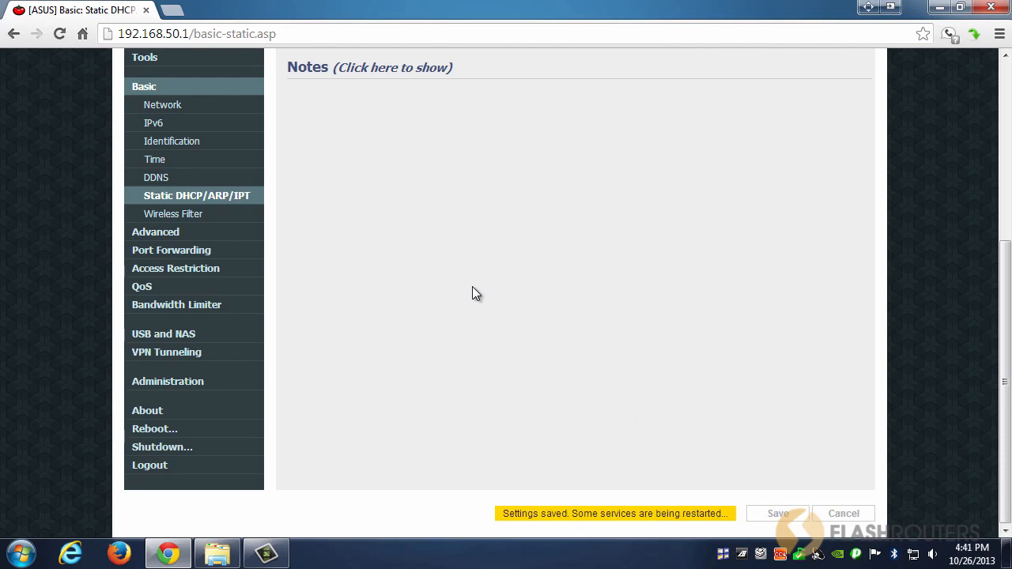
- Return to the router's Device List to check LAPTOP's assigned IP address
{"action": "scroll", "coordinate": [472, 292], "scroll_direction": "up", "scroll_amount": 3}
{"action": "left_click", "coordinate": [165, 150]}
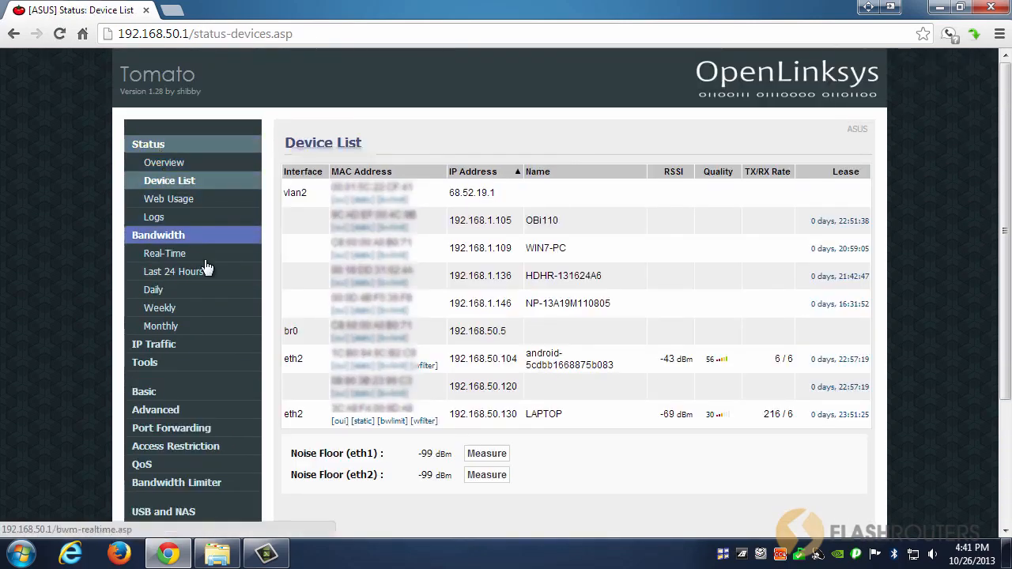